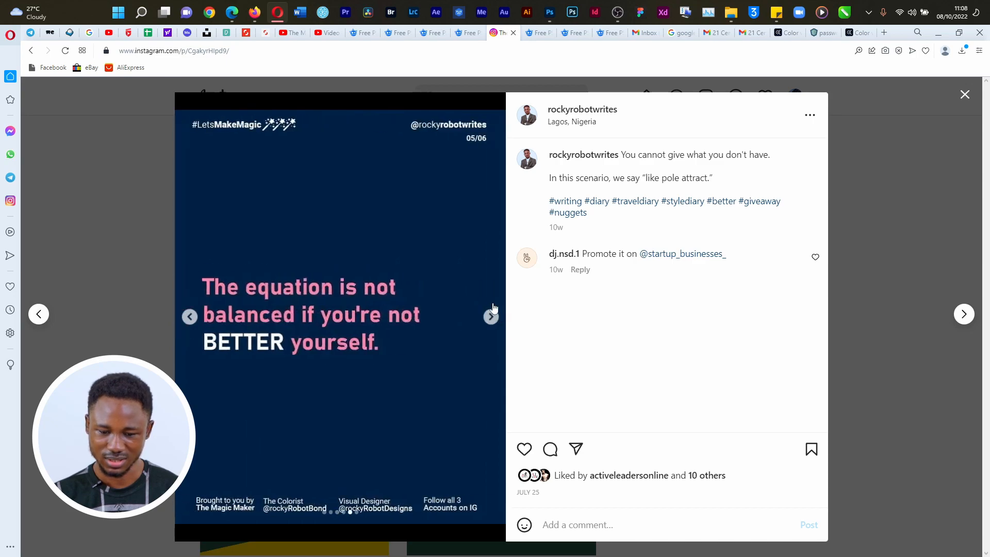
# View the last slide of the unbalanced-equation post and both slides of the "Some people dream of success" post.
pyautogui.click(491, 316)
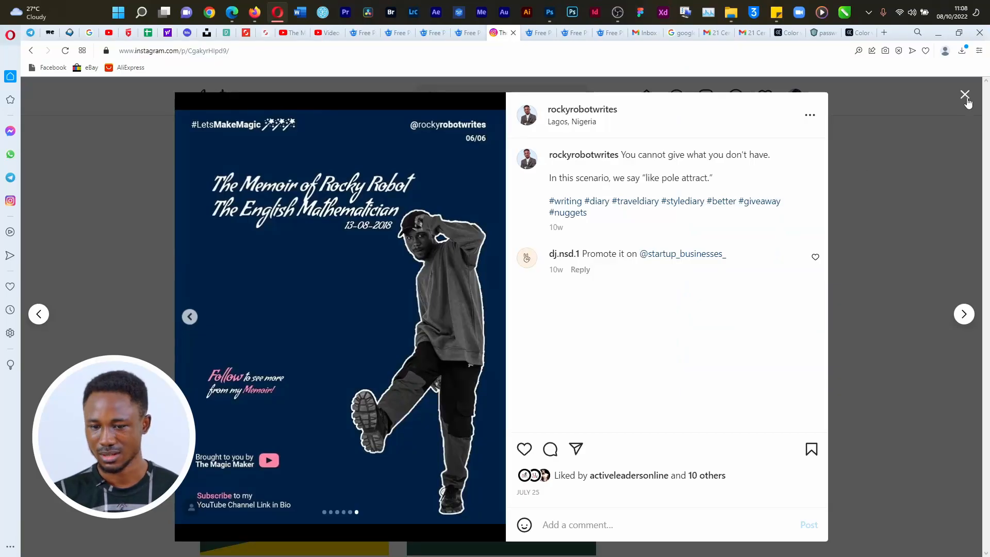
pyautogui.click(965, 98)
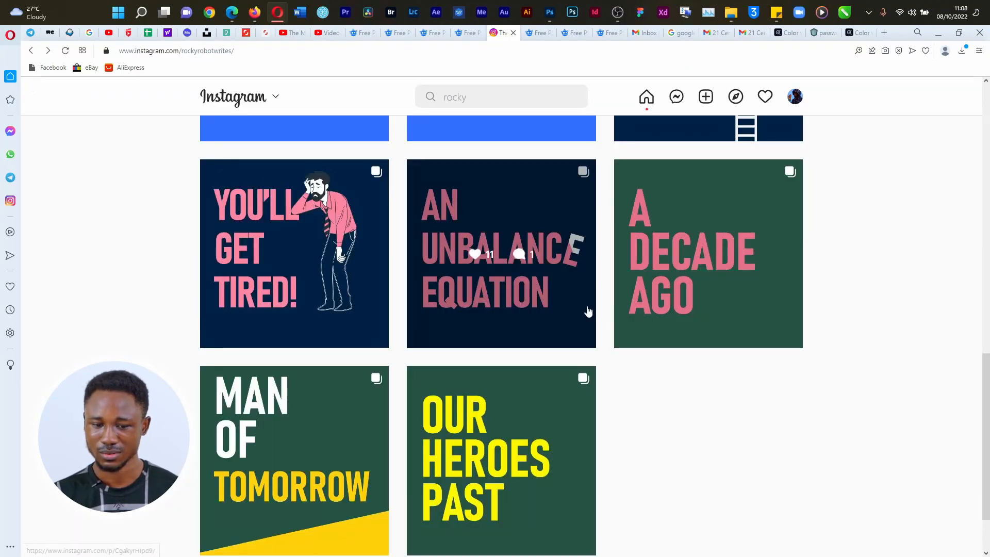
pyautogui.moveTo(987, 368); pyautogui.dragTo(985, 214)
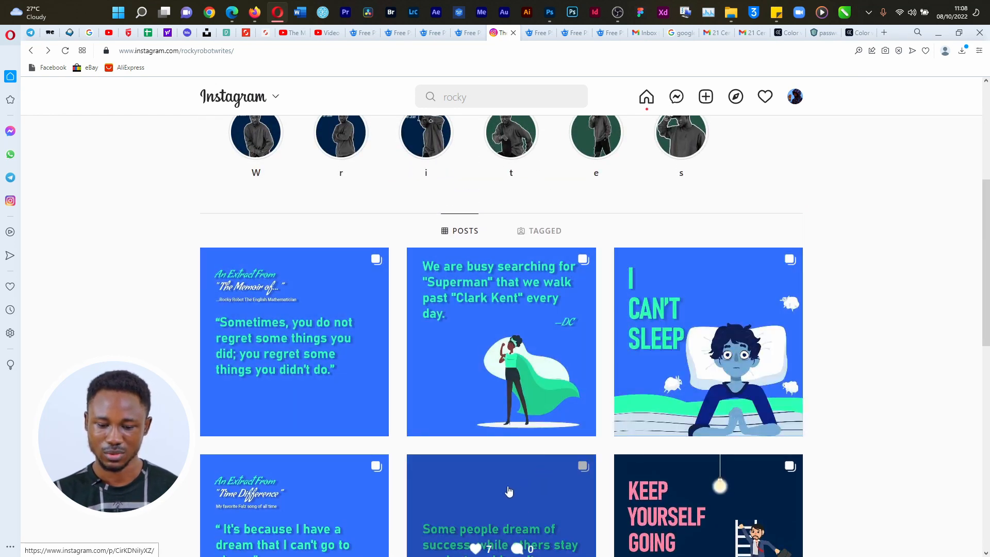
pyautogui.click(508, 491)
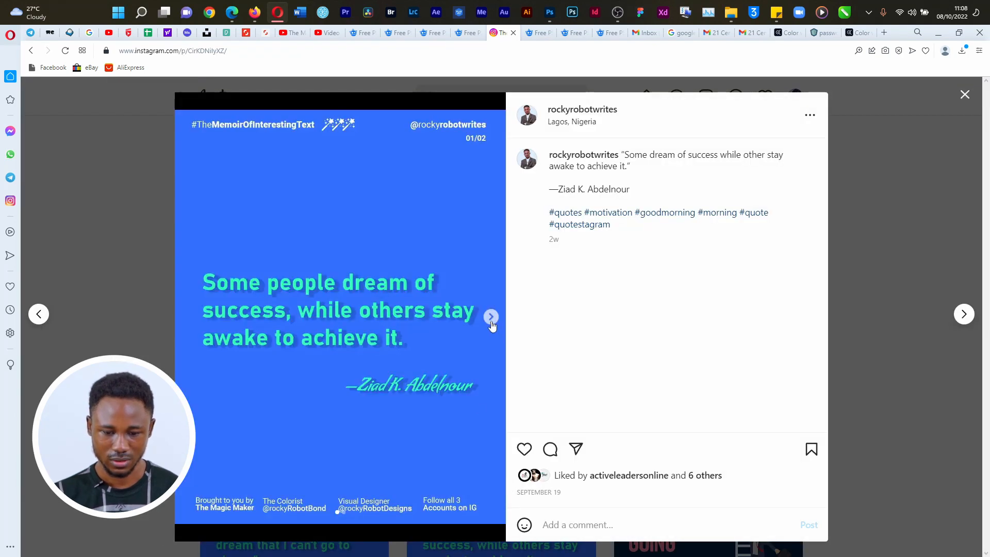
pyautogui.click(490, 317)
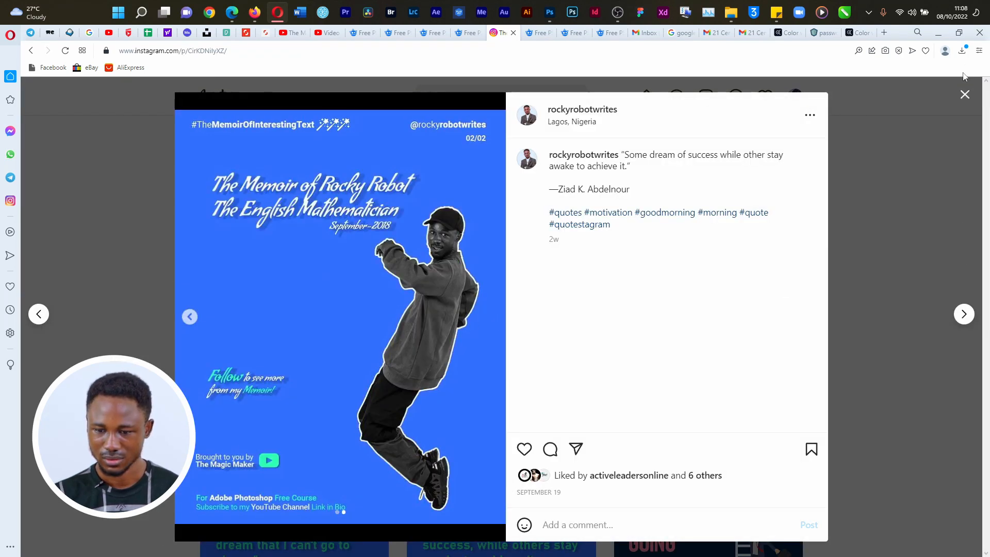
pyautogui.click(964, 94)
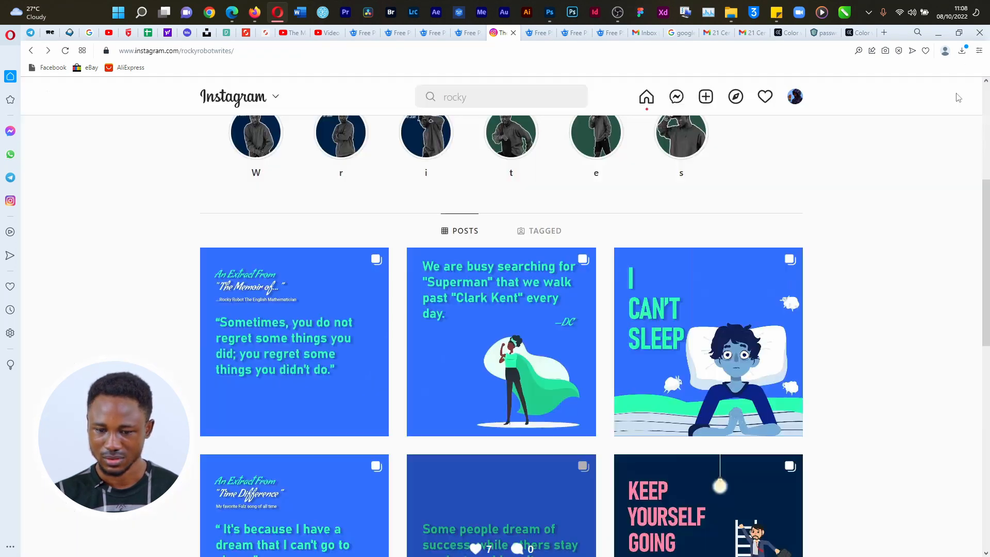
# View both slides of the "We are busy searching for Superman" post, closing it when finished.
pyautogui.click(513, 317)
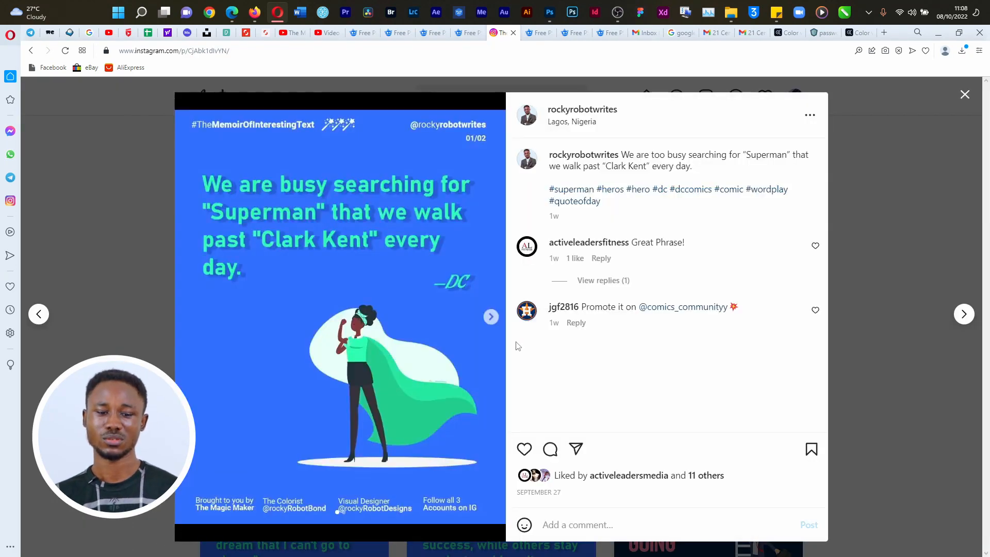
pyautogui.click(490, 316)
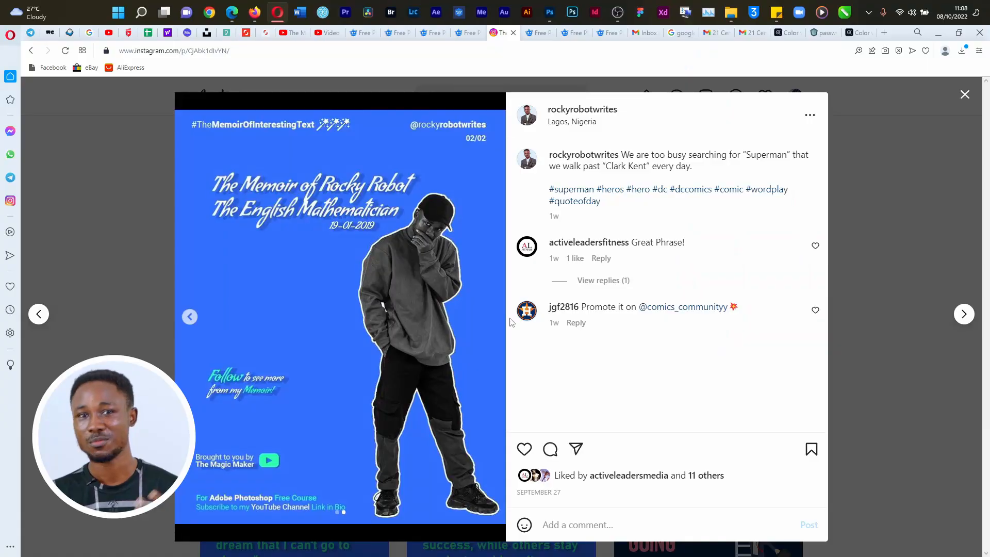
pyautogui.click(963, 95)
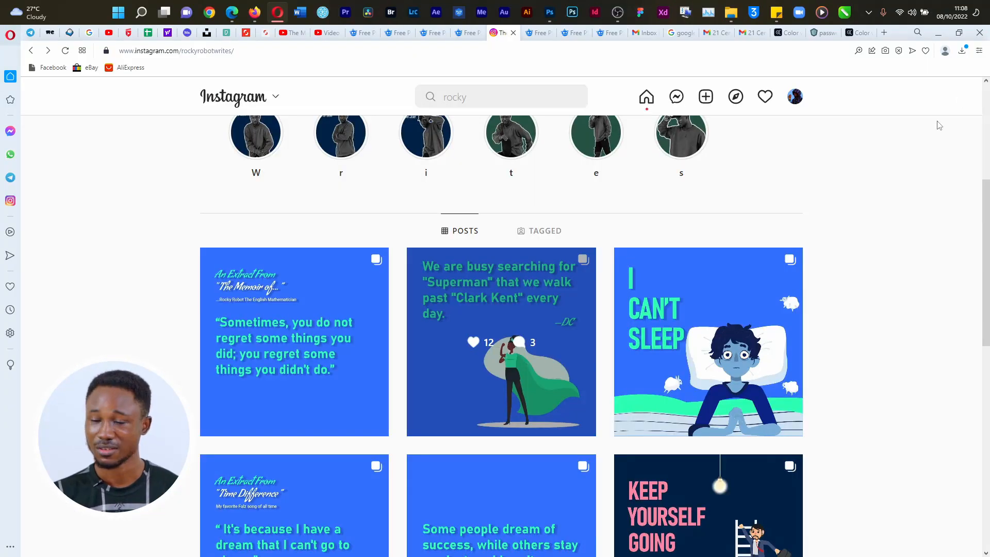
# Switch to Adobe Color and spread the analogous colours around the wheel until swatch A is #FF462B and swatch E is #FA492E.
pyautogui.click(785, 34)
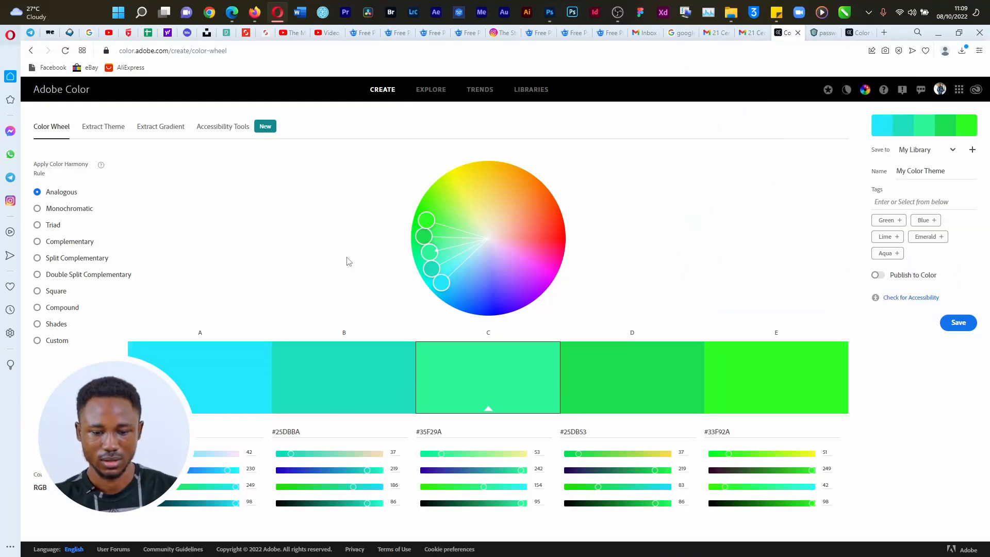
pyautogui.moveTo(429, 221); pyautogui.dragTo(547, 221)
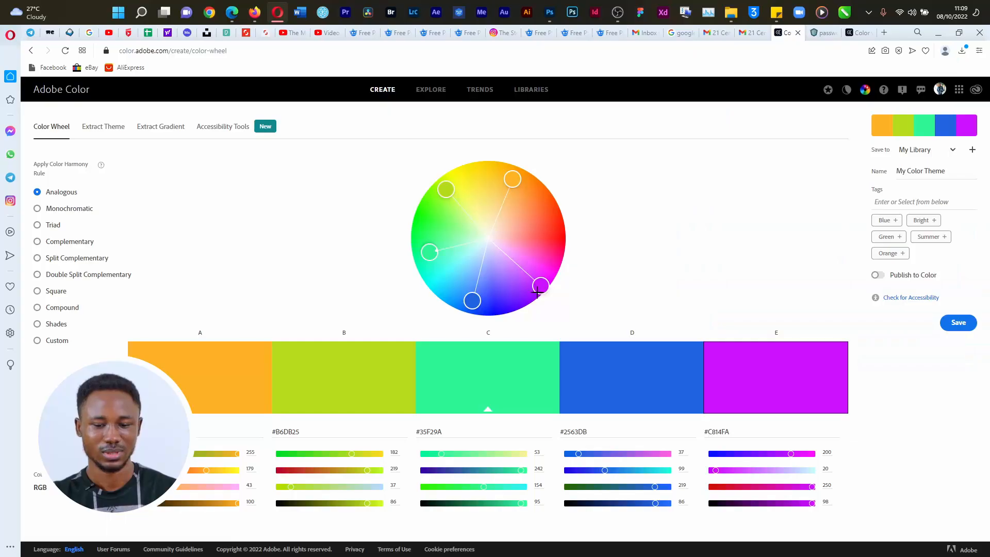
pyautogui.moveTo(537, 293); pyautogui.dragTo(552, 220)
# Copy swatch A's hex code #FF462B to the end of the Sticky Notes list, and select swatch B's hex code #4025DB.
pyautogui.click(204, 429)
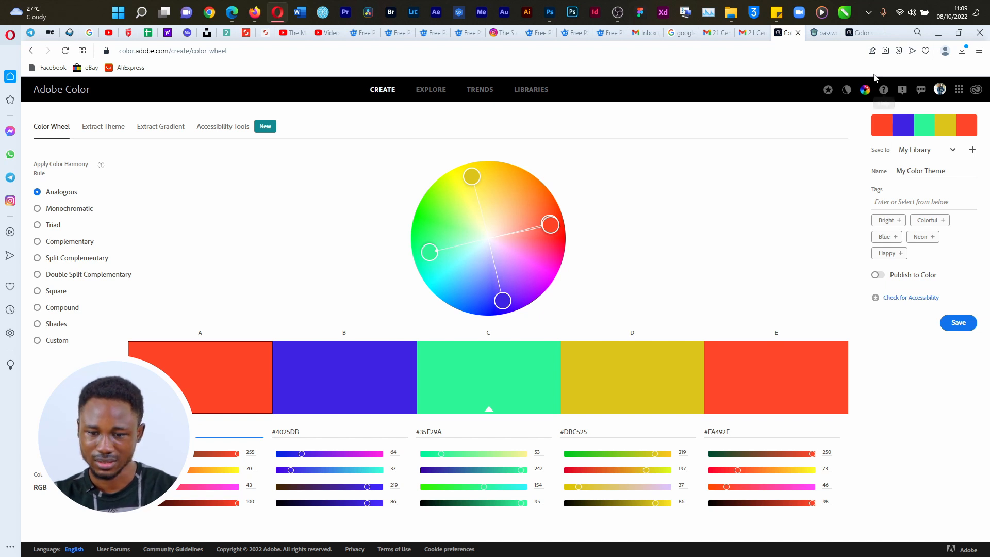
pyautogui.click(776, 12)
pyautogui.press('Return')
pyautogui.press('Return')
pyautogui.write('#FF462B')
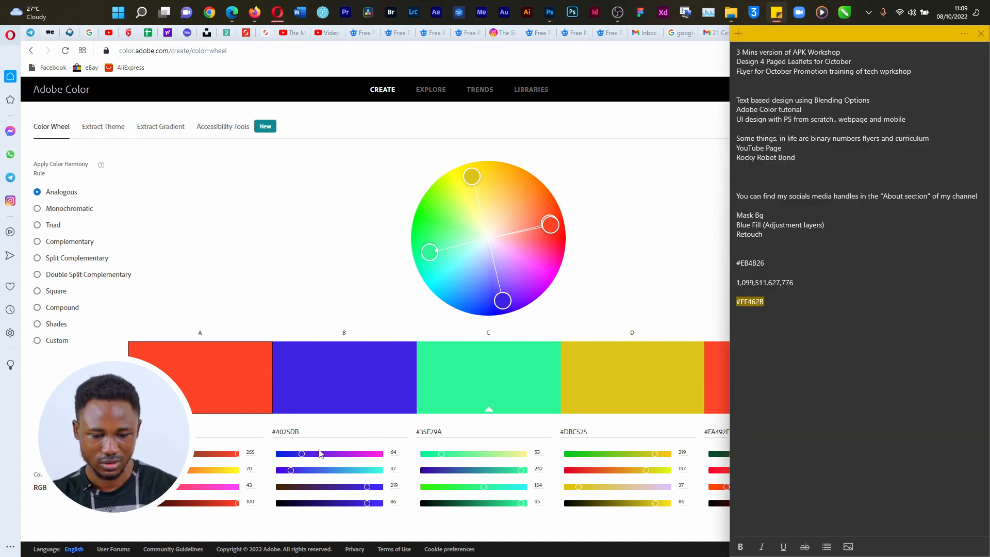
pyautogui.click(318, 433)
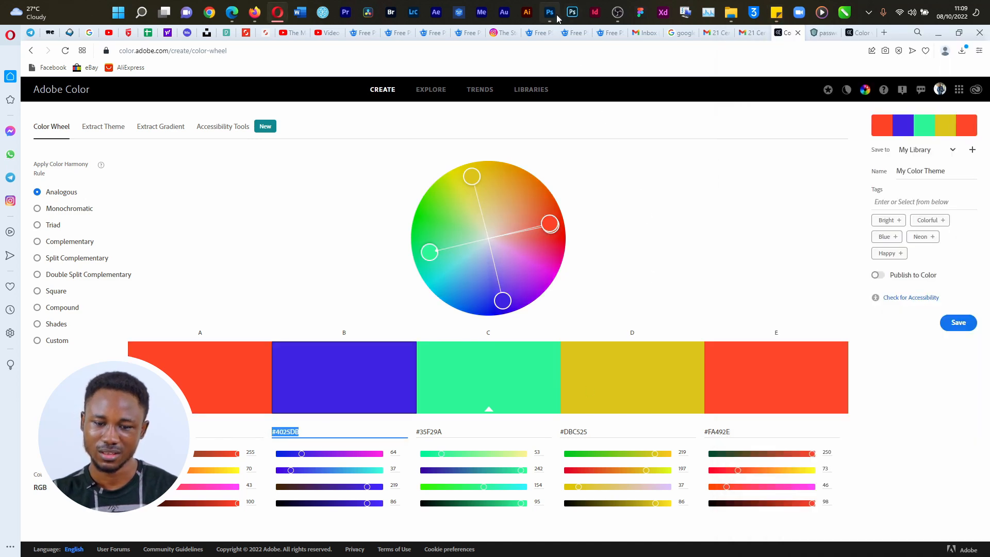
# Switch to Photoshop and create a new document from the recent 1500 x 500 px, 72 ppi preset.
pyautogui.click(550, 13)
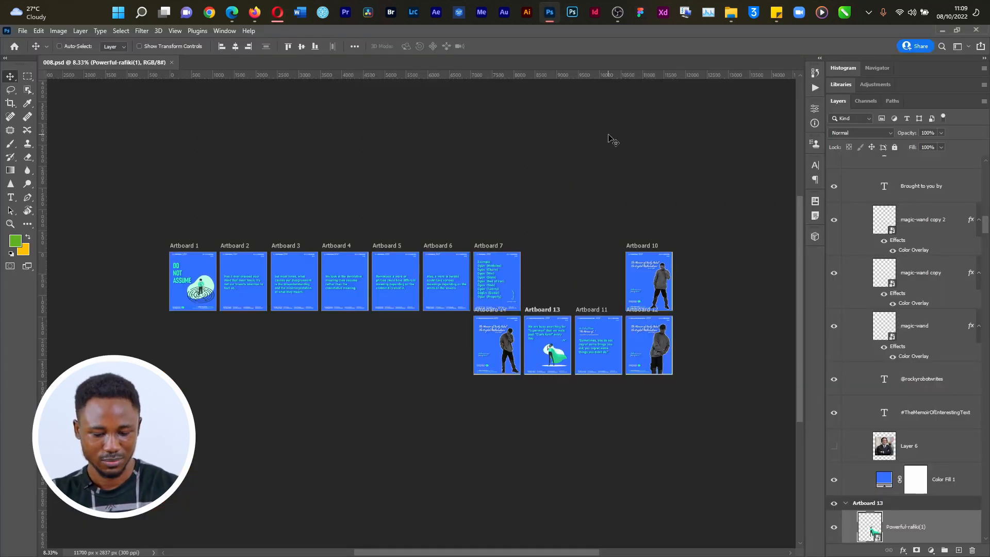
pyautogui.hotkey('ctrl', 'n')
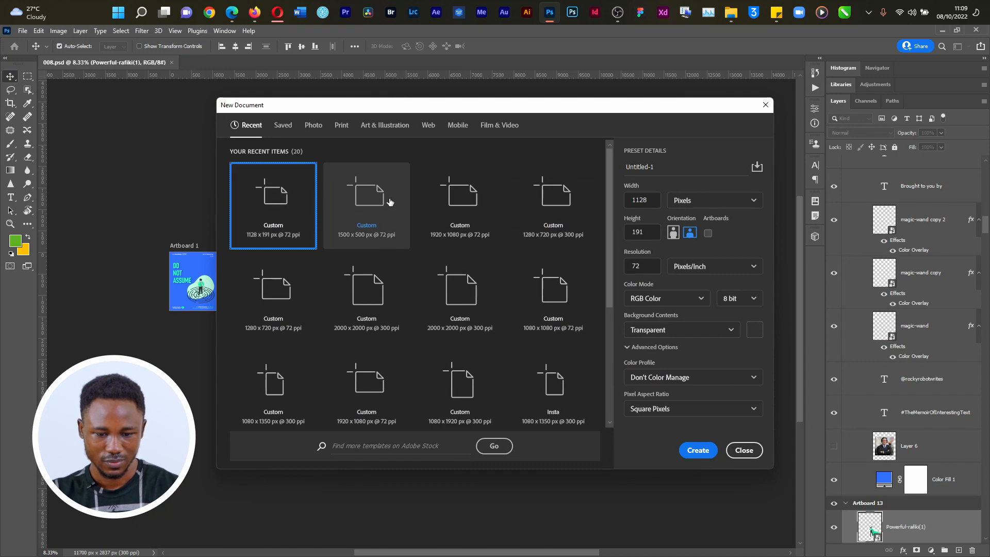
pyautogui.doubleClick(368, 198)
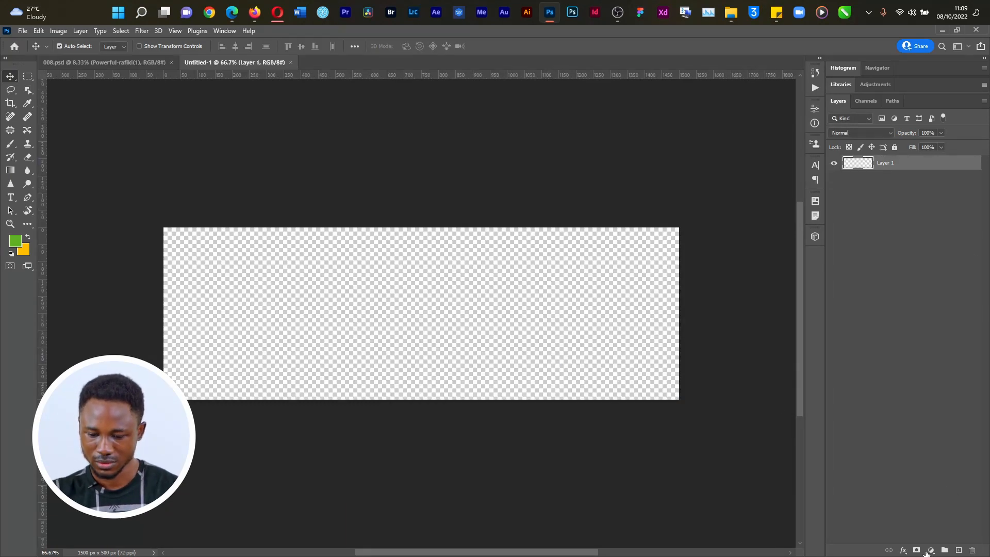
# Add a Solid Color fill layer in white (ffffff) as the background.
pyautogui.click(929, 550)
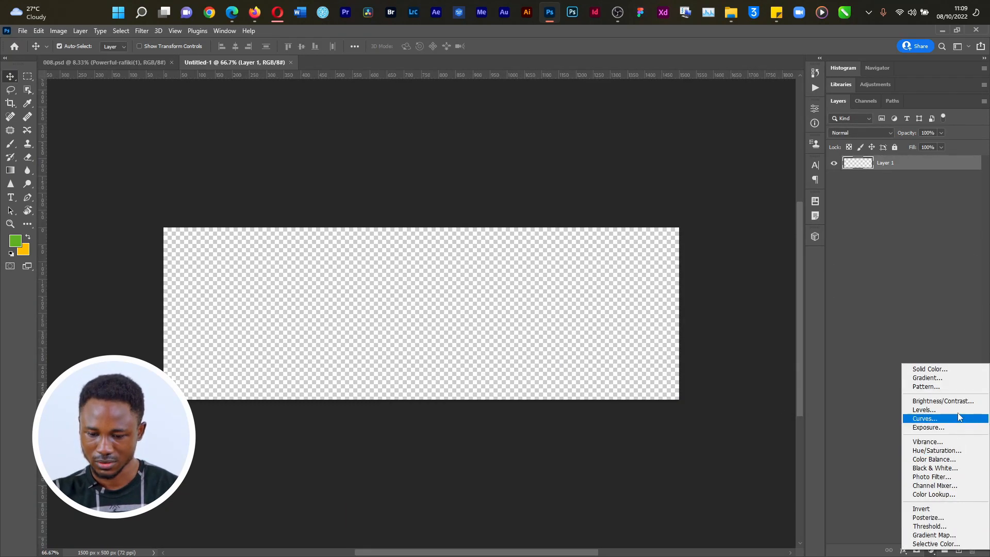
pyautogui.click(922, 369)
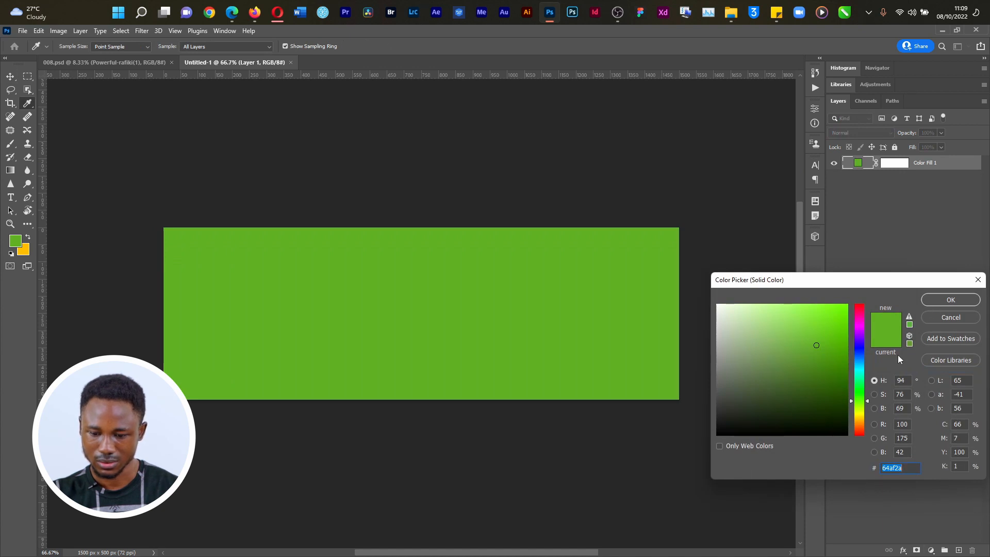
pyautogui.write('ffffff')
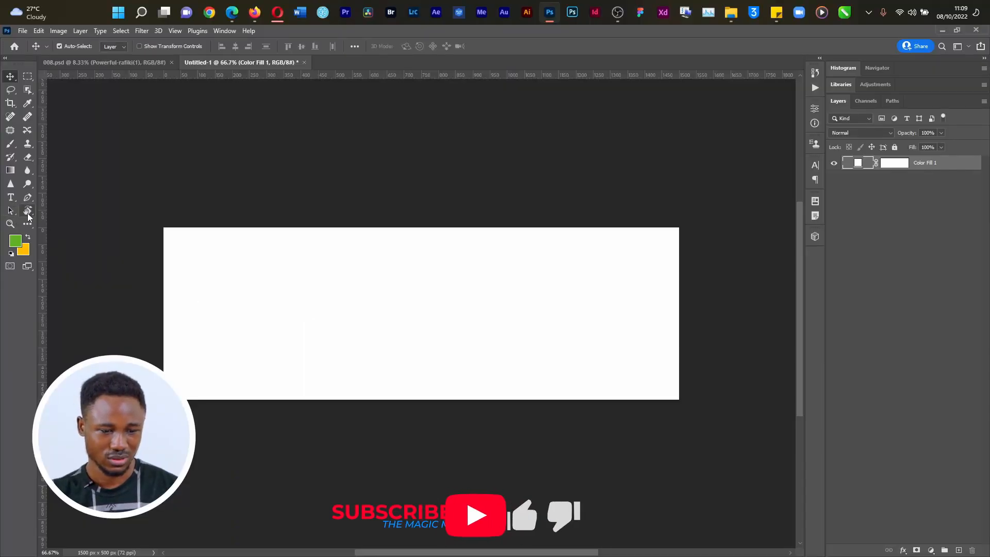
# Draw a rectangle shape about 672 x 331 px near the middle of the canvas.
pyautogui.press('u')
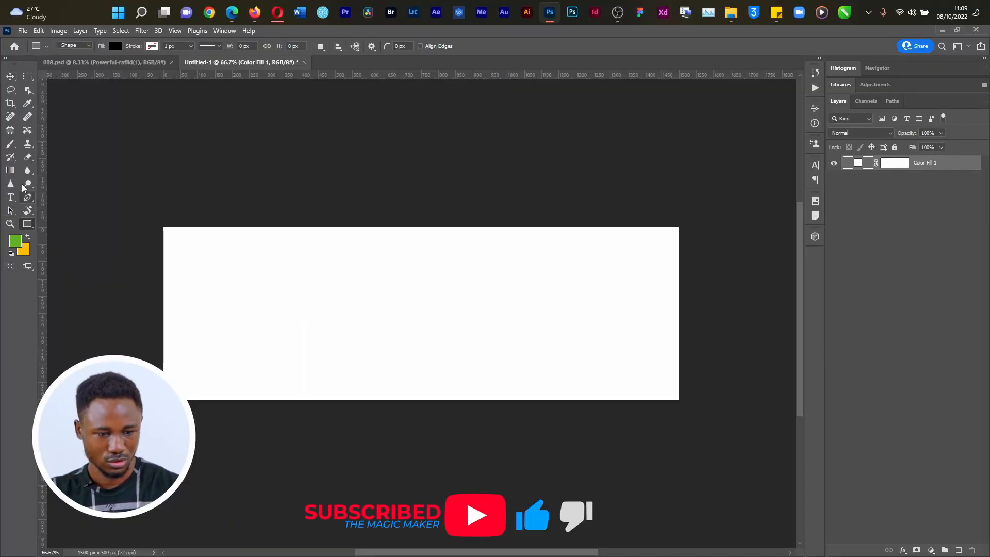
pyautogui.click(338, 280)
pyautogui.click(471, 268)
pyautogui.moveTo(299, 253); pyautogui.dragTo(531, 368)
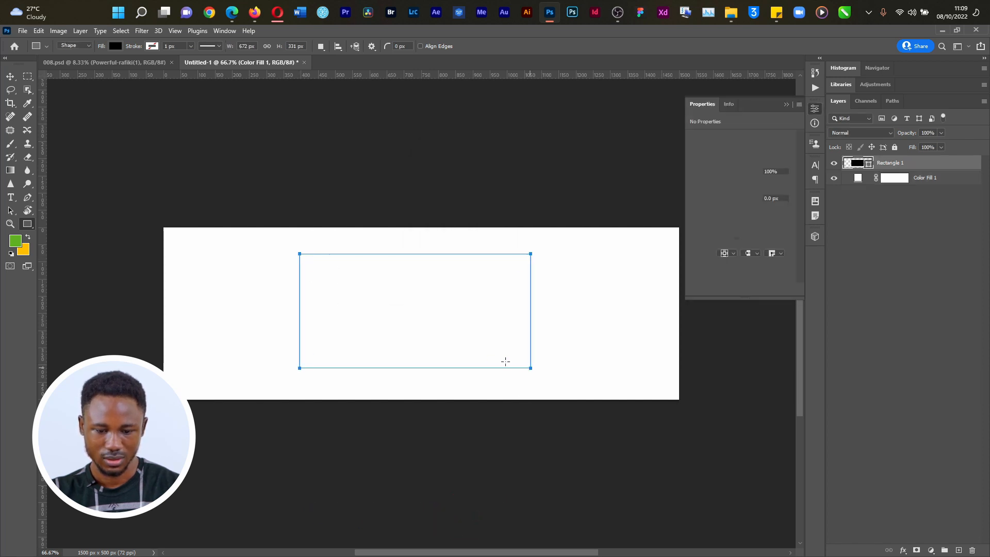
# Set the foreground colour to #FF462B.
pyautogui.click(14, 242)
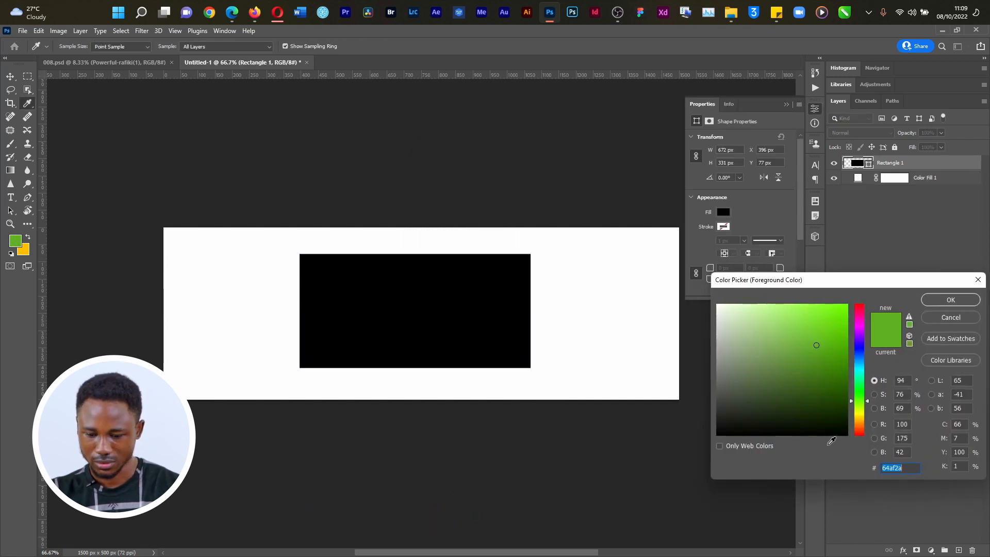
pyautogui.write('#FF462B')
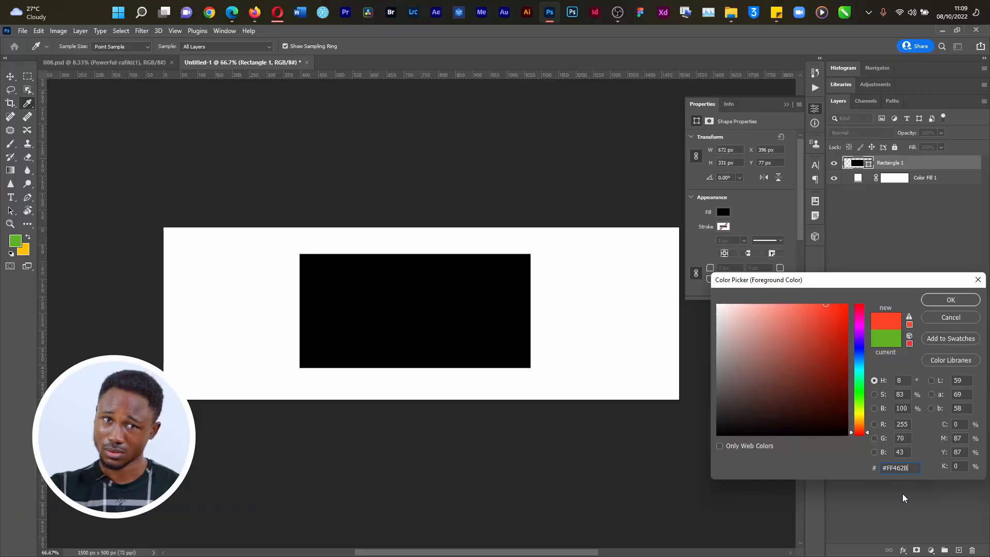
pyautogui.press('Return')
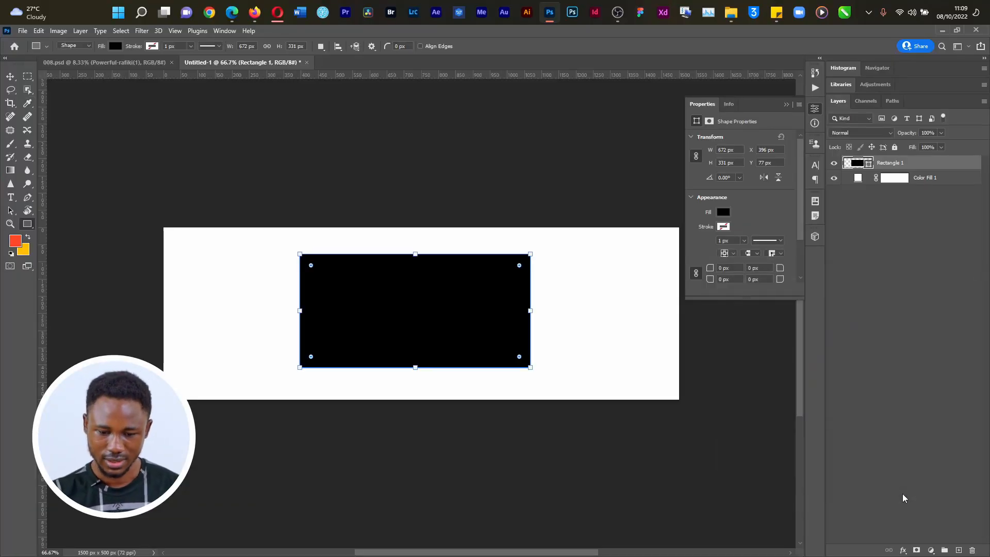
pyautogui.click(15, 243)
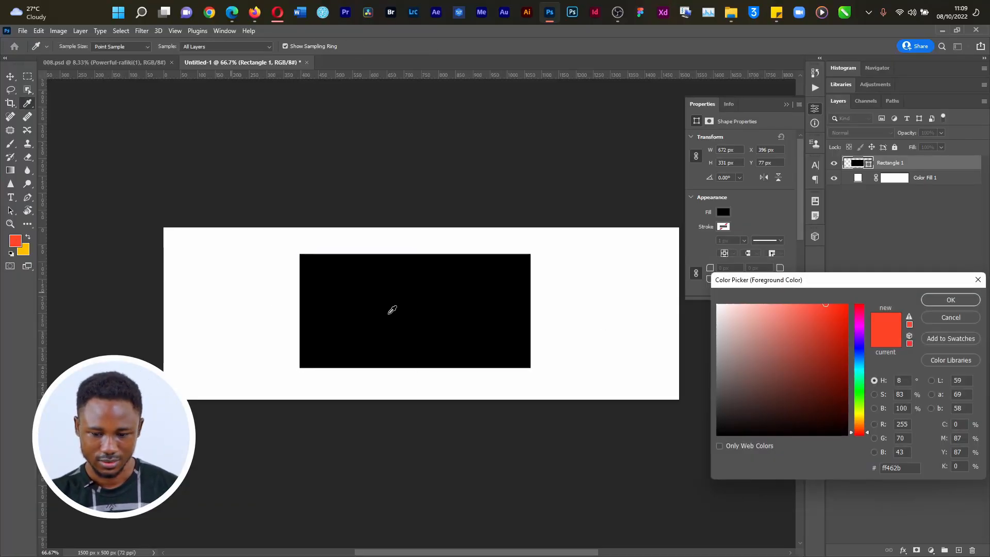
pyautogui.click(950, 317)
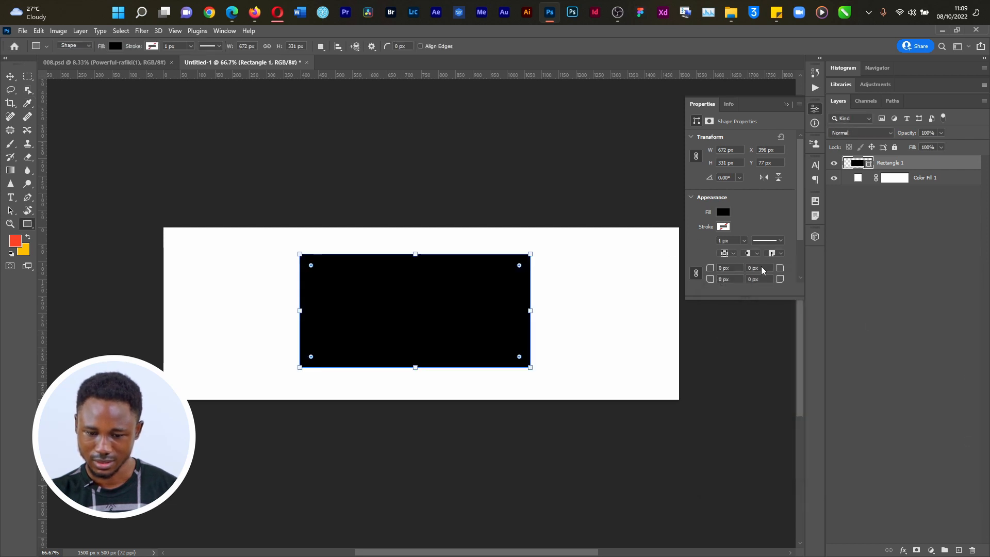
# Fill the rectangle with the recently used red #FF462B and return to the Move tool.
pyautogui.click(723, 212)
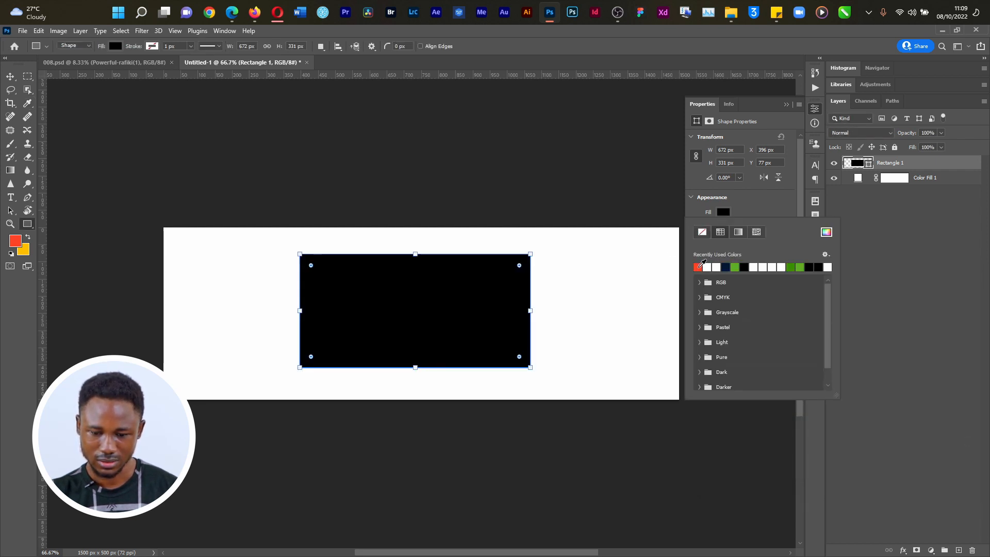
pyautogui.click(698, 266)
pyautogui.press('v')
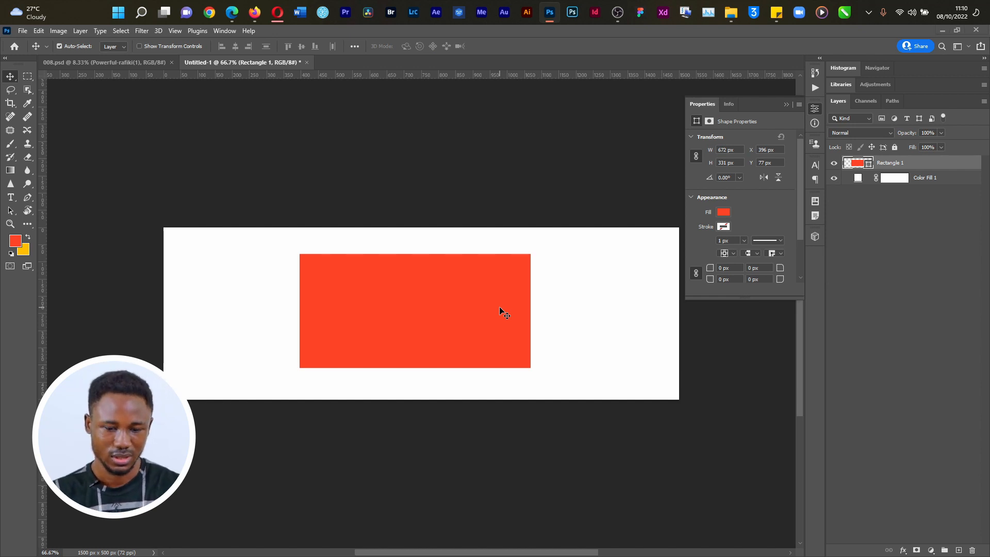
# Return to Adobe Color, save the current theme to My Library, and expand that library to view its themes.
pyautogui.press('super+Tab')
pyautogui.click(479, 156)
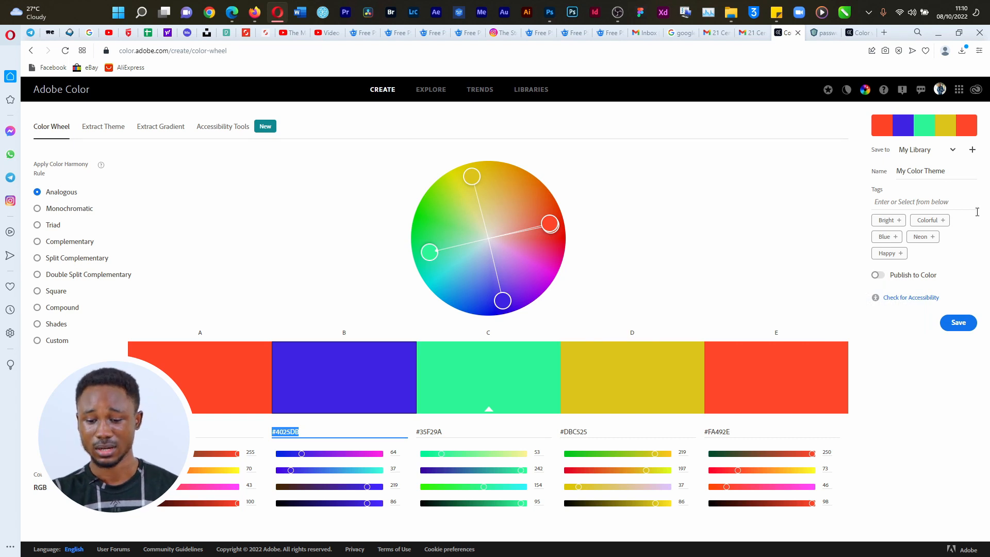
pyautogui.click(959, 322)
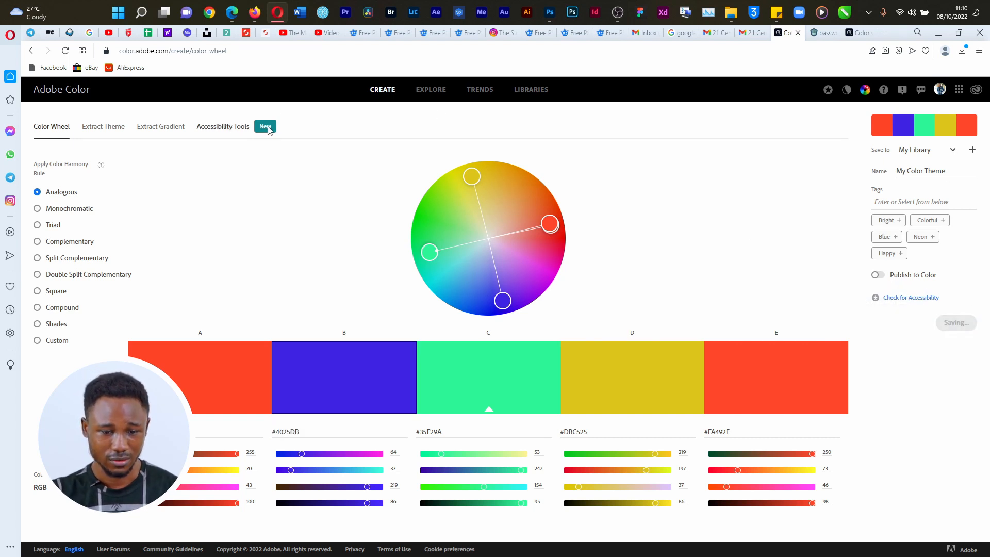
pyautogui.click(527, 94)
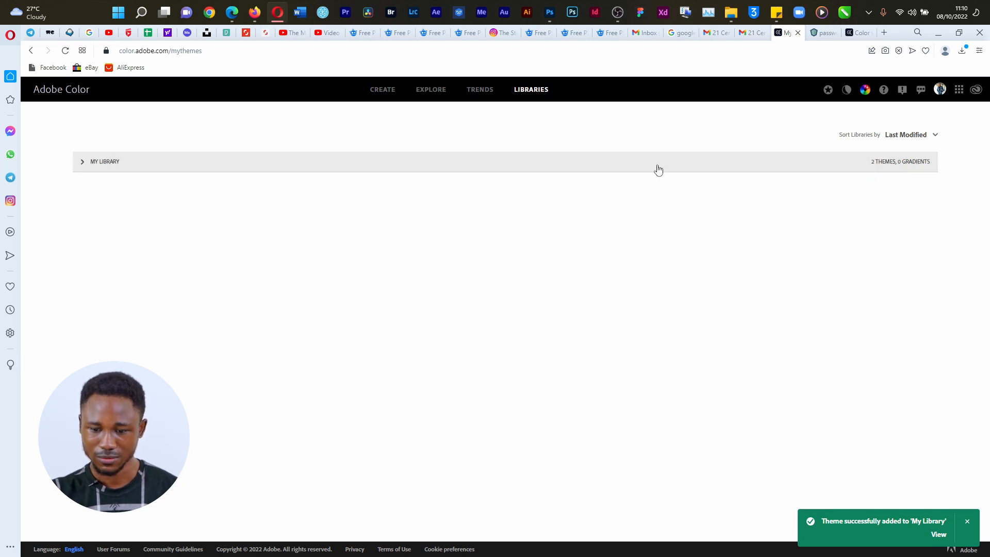
pyautogui.click(88, 163)
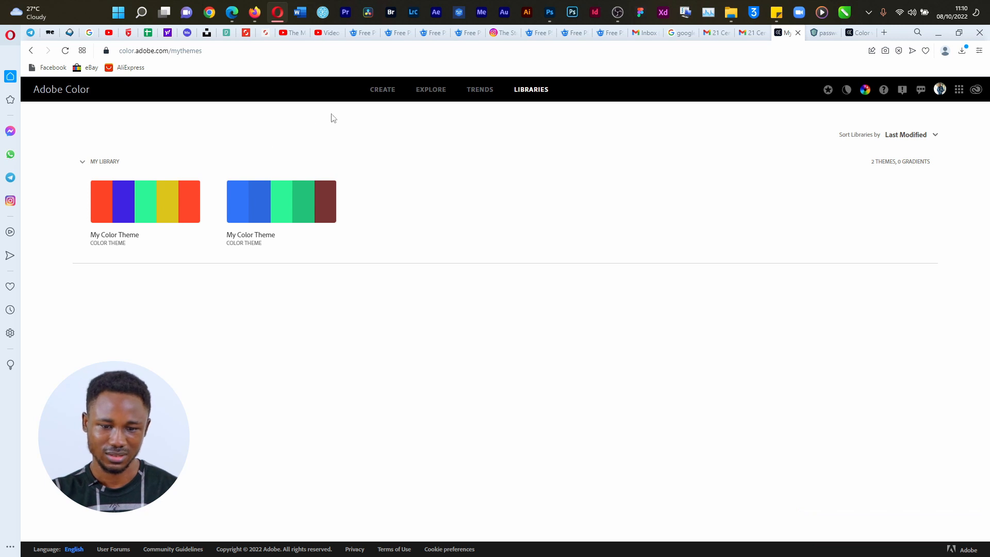
# Start a new theme on the colour wheel and widen the analogous spread until swatch E is #CAF946.
pyautogui.click(383, 90)
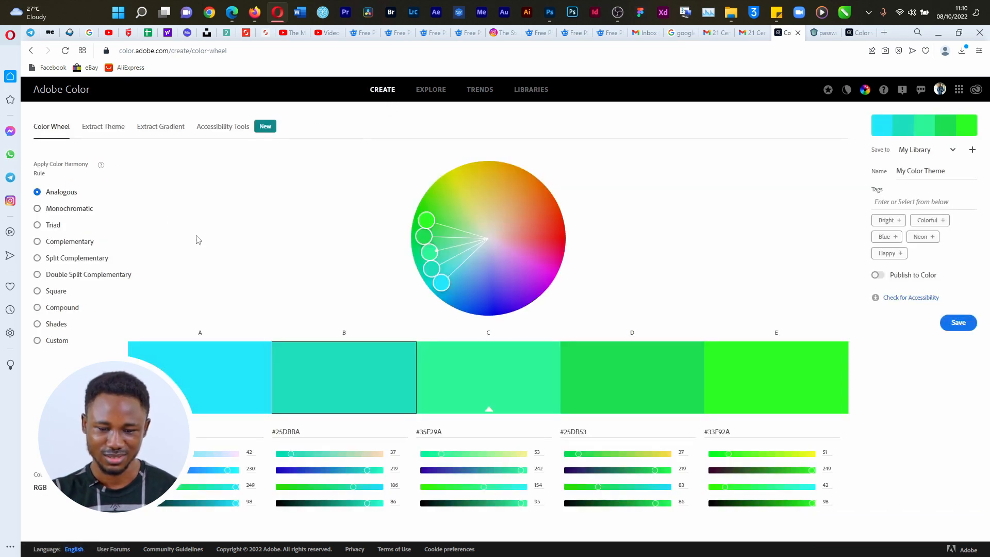
pyautogui.moveTo(428, 220); pyautogui.dragTo(450, 195)
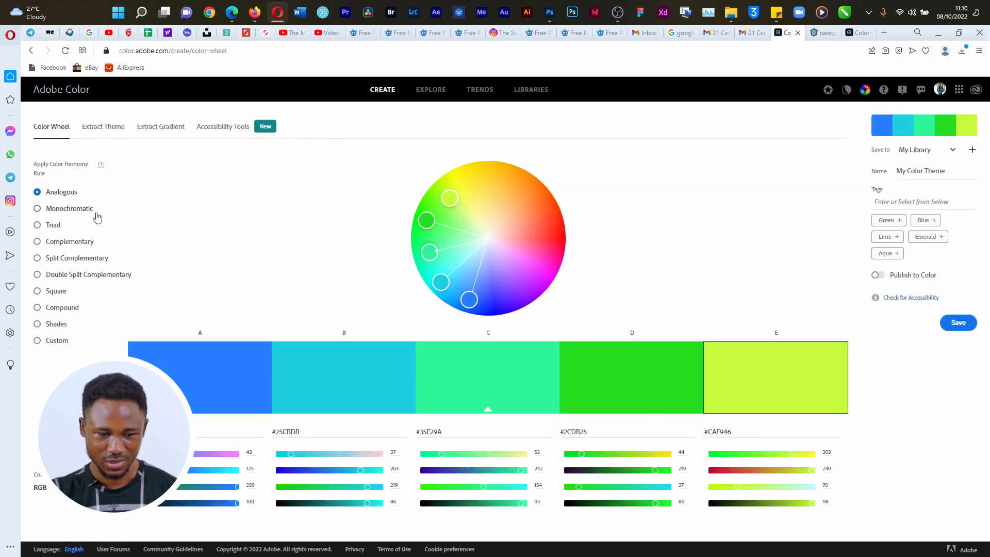
# Apply the Monochromatic harmony rule and rotate the theme around the wheel to orange, with swatch C at #F2970F.
pyautogui.click(78, 216)
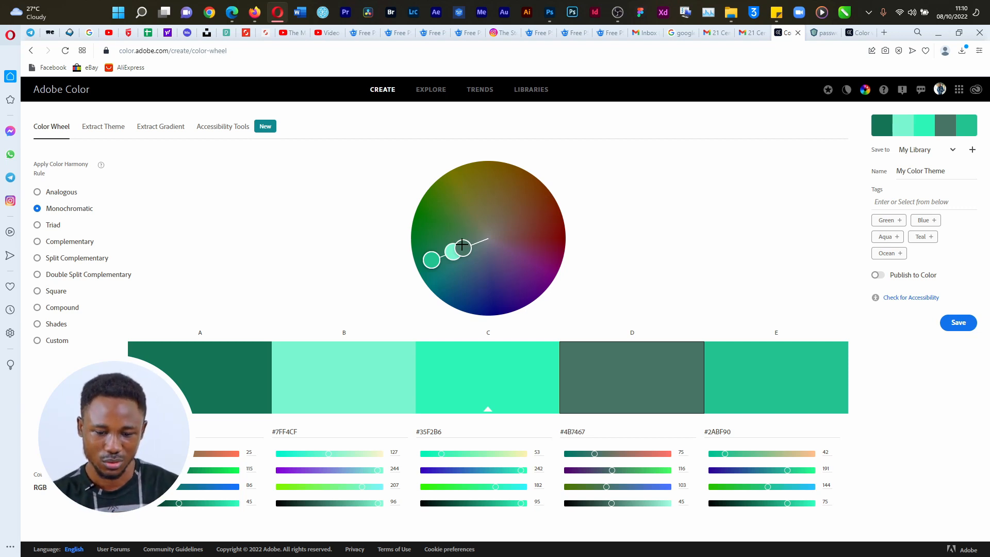
pyautogui.moveTo(466, 245); pyautogui.dragTo(486, 239)
pyautogui.moveTo(437, 269); pyautogui.dragTo(465, 176)
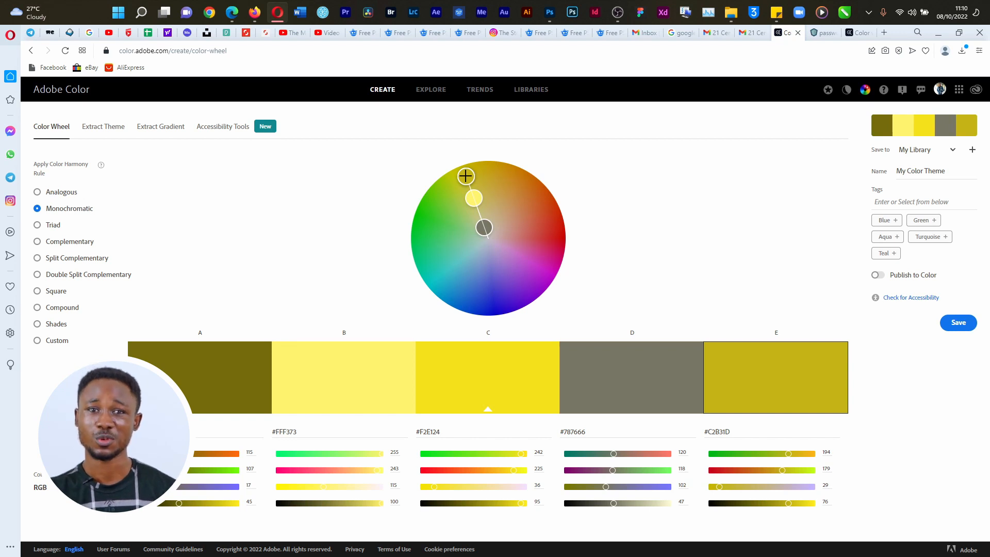
pyautogui.moveTo(465, 176); pyautogui.dragTo(516, 173)
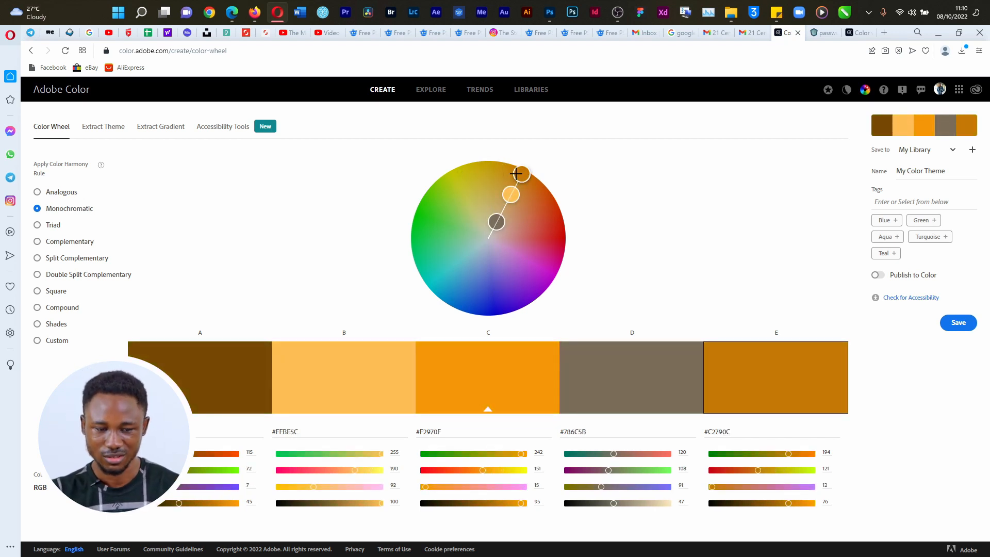
# Apply the Triad rule, move base swatch C to blue #2A3EF5, and switch the theme to the Complementary rule.
pyautogui.click(57, 226)
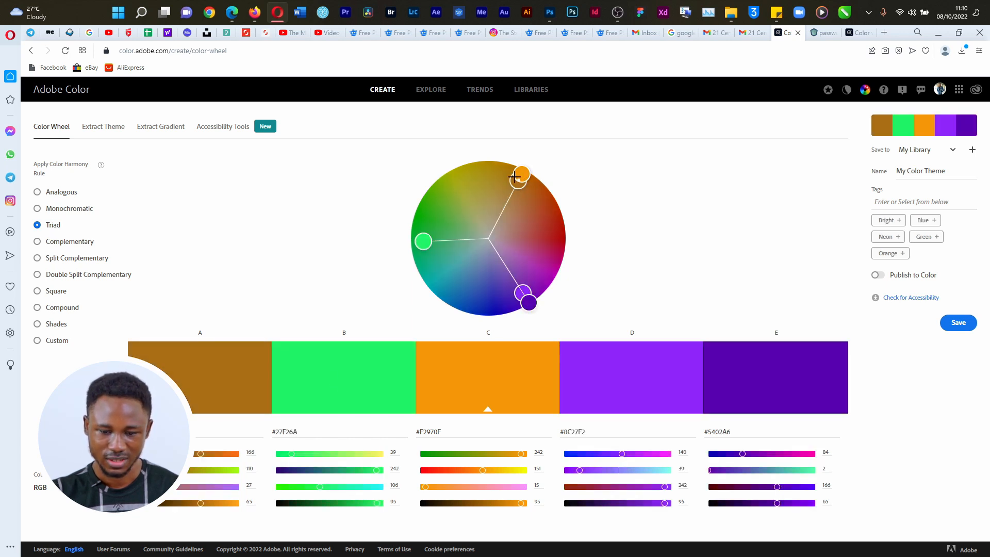
pyautogui.moveTo(518, 179); pyautogui.dragTo(487, 303)
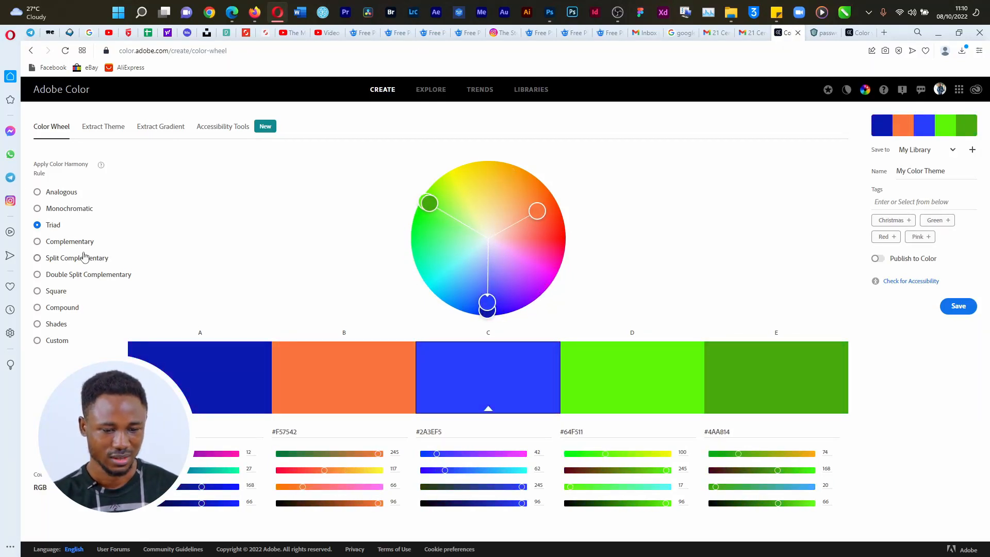
pyautogui.click(69, 241)
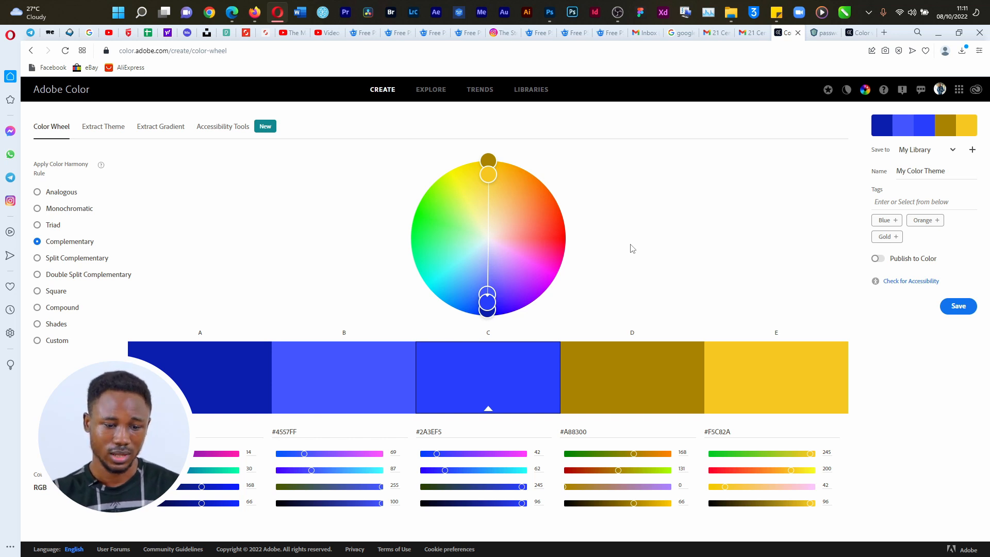
# Apply the Split Complementary rule and rotate the colours around the wheel until swatch E is blue #1E54F5.
pyautogui.click(77, 260)
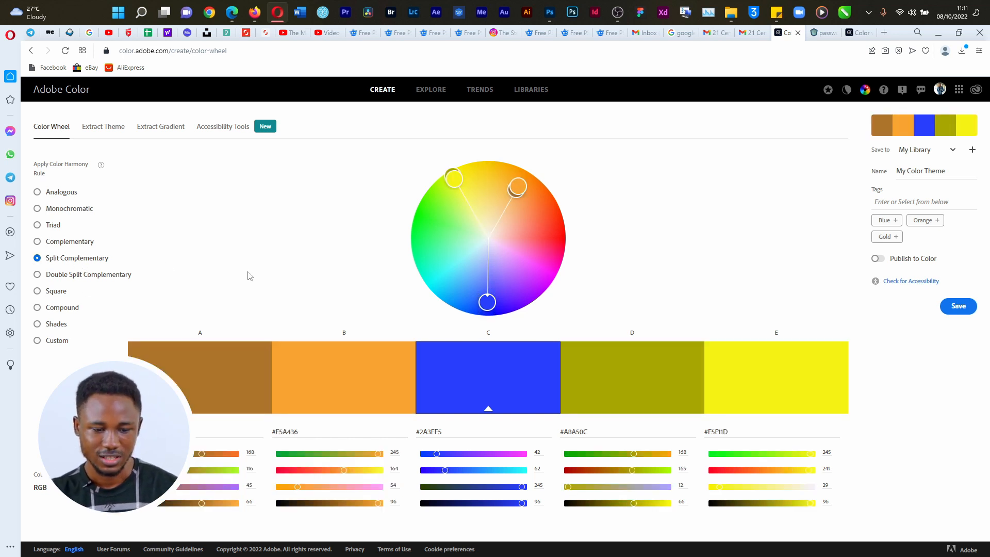
pyautogui.moveTo(495, 300); pyautogui.dragTo(480, 192)
pyautogui.moveTo(443, 228); pyautogui.dragTo(478, 306)
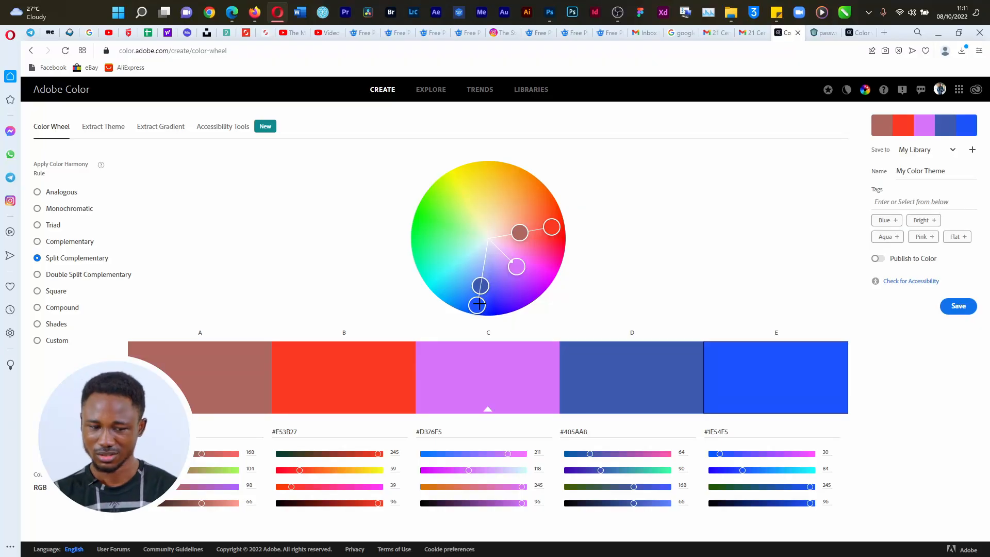
# Try the Double Split Complementary rule, then apply Square and rotate the colours until swatch B is #F57D60.
pyautogui.click(91, 278)
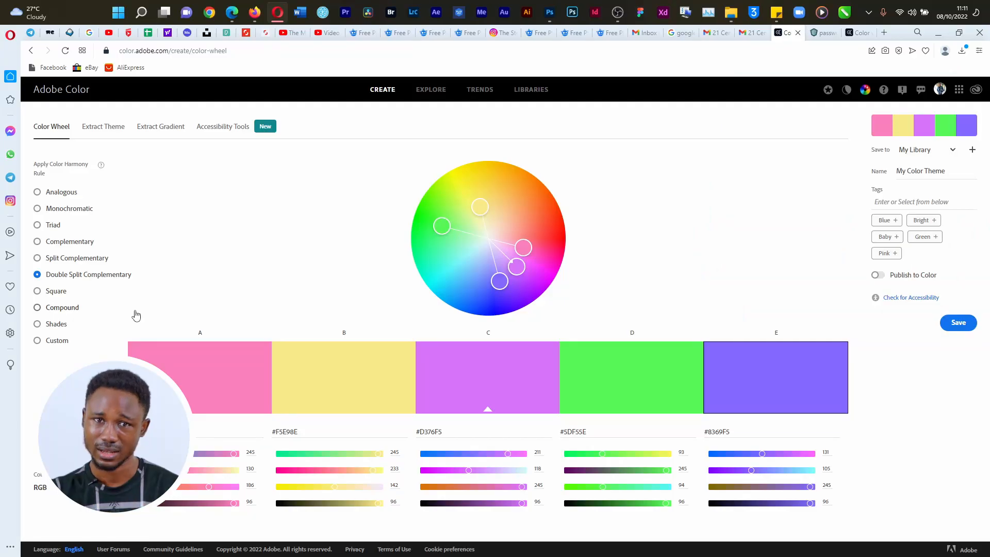
pyautogui.click(67, 295)
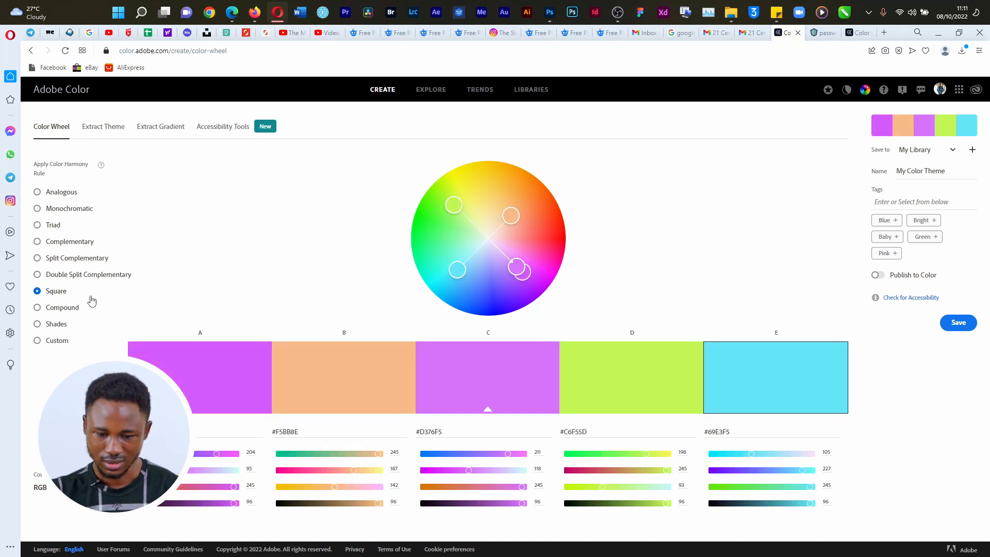
pyautogui.moveTo(512, 265)
pyautogui.mouseDown()
pyautogui.moveTo(521, 248)
pyautogui.moveTo(517, 190)
pyautogui.moveTo(530, 215)
pyautogui.moveTo(521, 276)
pyautogui.moveTo(486, 294)
pyautogui.moveTo(470, 280)
pyautogui.moveTo(482, 258)
pyautogui.moveTo(509, 277)
pyautogui.moveTo(510, 201)
pyautogui.moveTo(523, 192)
pyautogui.moveTo(544, 215)
pyautogui.mouseUp()
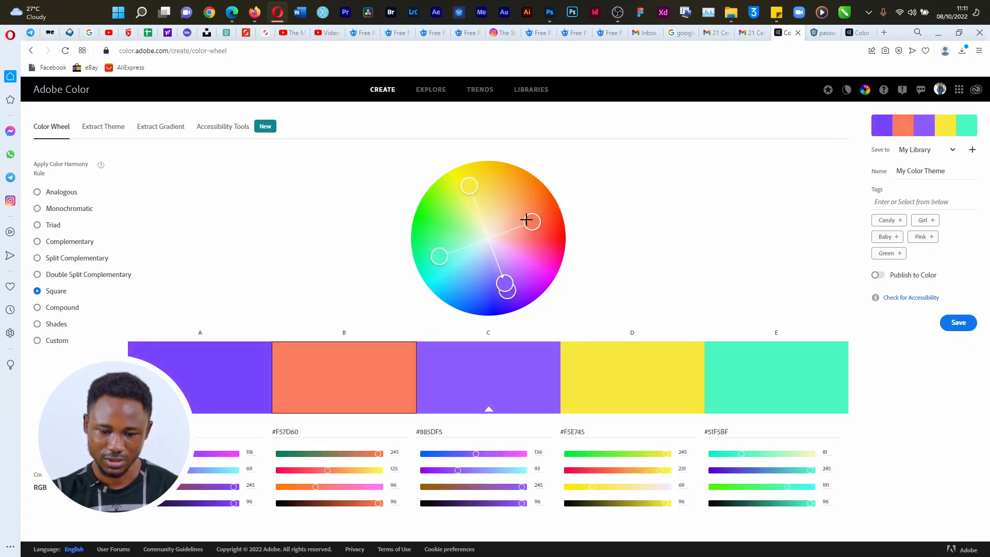
# Apply the Compound rule and rotate the colours on the wheel until swatch D is mint #8EFAD6.
pyautogui.click(84, 307)
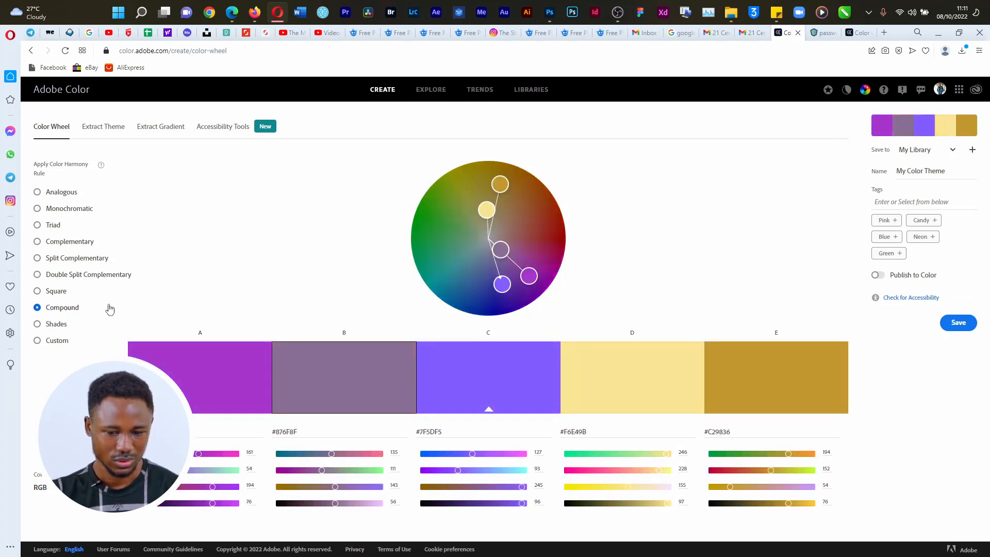
pyautogui.moveTo(487, 209)
pyautogui.mouseDown()
pyautogui.moveTo(457, 221)
pyautogui.moveTo(457, 250)
pyautogui.mouseUp()
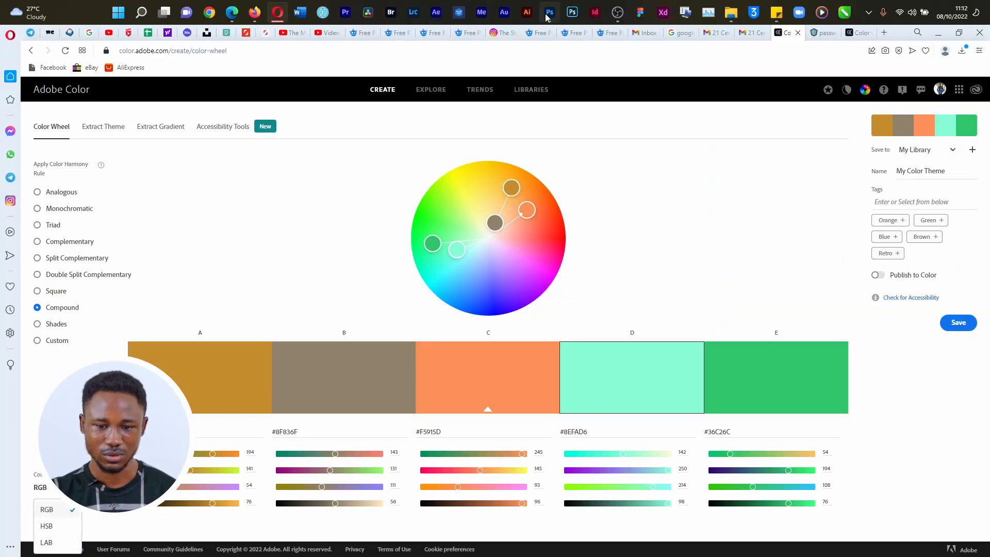
# Switch to Photoshop and convert the red rectangle document to CMYK colour mode, merging its layers.
pyautogui.click(548, 15)
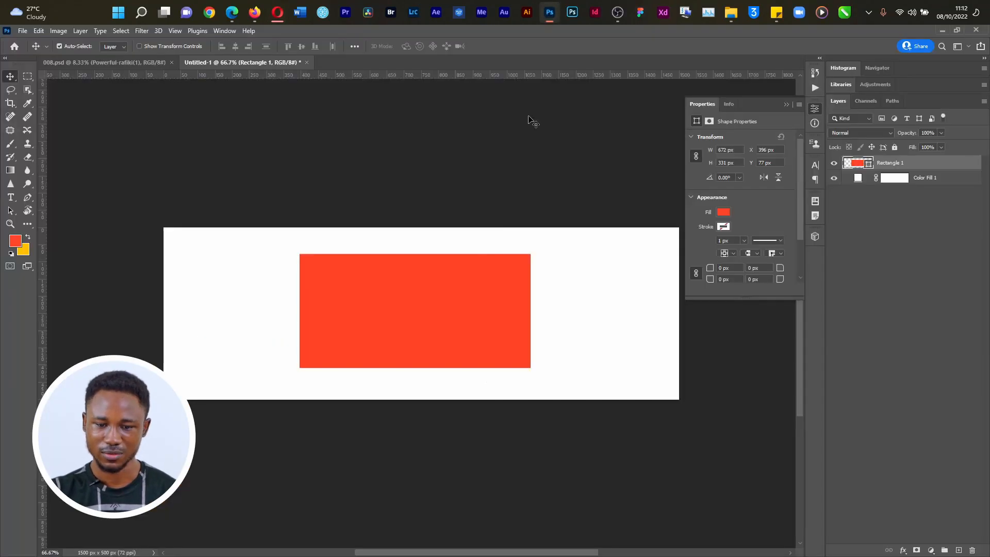
pyautogui.click(57, 30)
pyautogui.press('Escape')
pyautogui.click(58, 31)
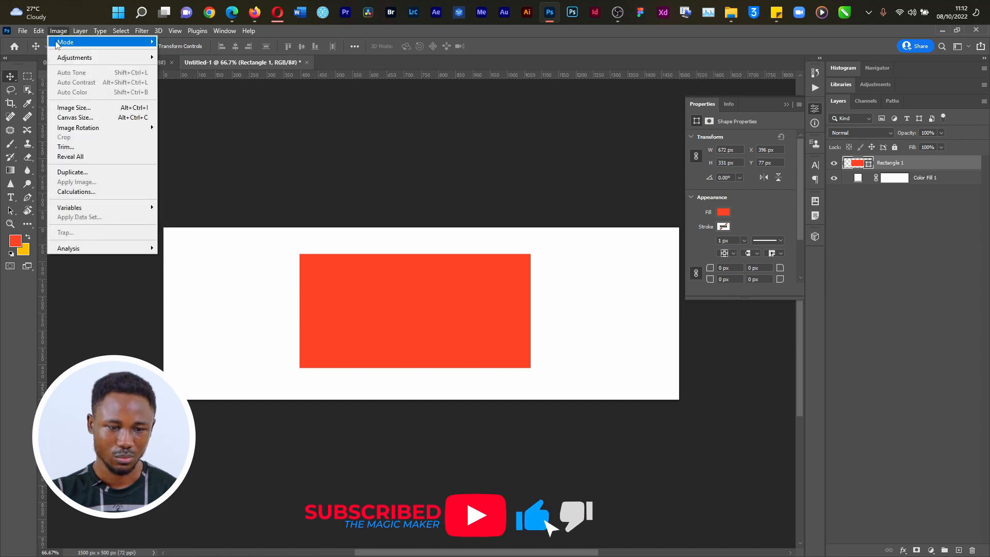
pyautogui.moveTo(78, 42)
pyautogui.click(176, 92)
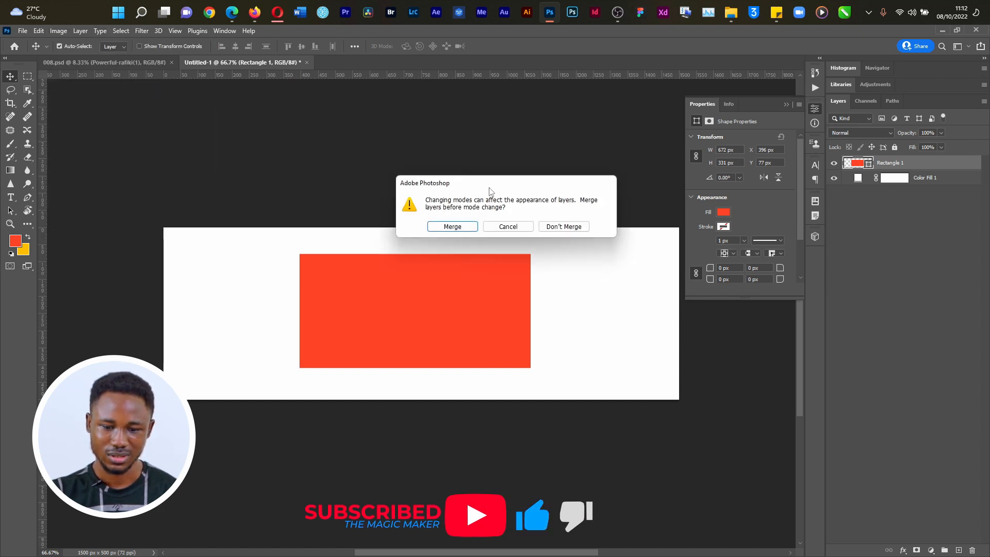
pyautogui.click(452, 226)
pyautogui.click(499, 241)
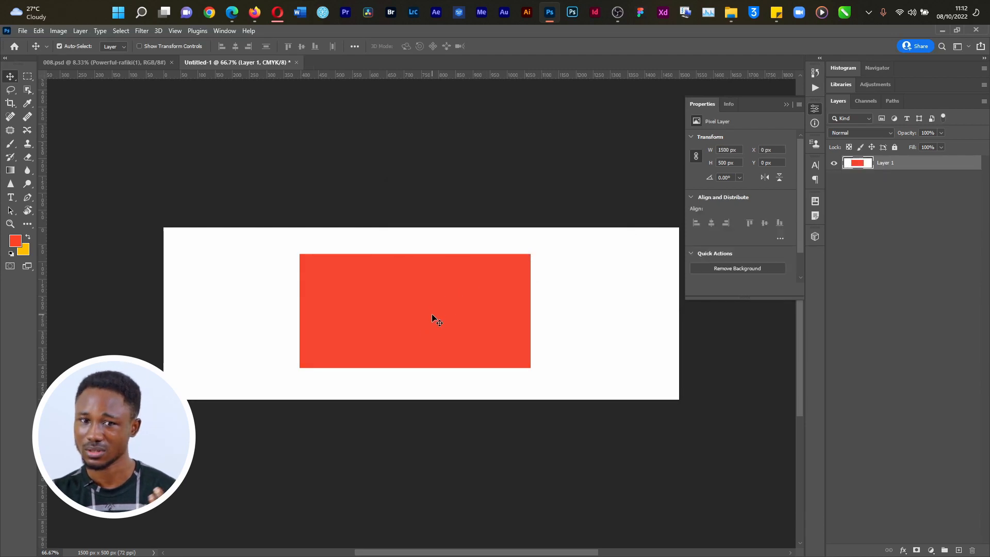
pyautogui.click(616, 11)
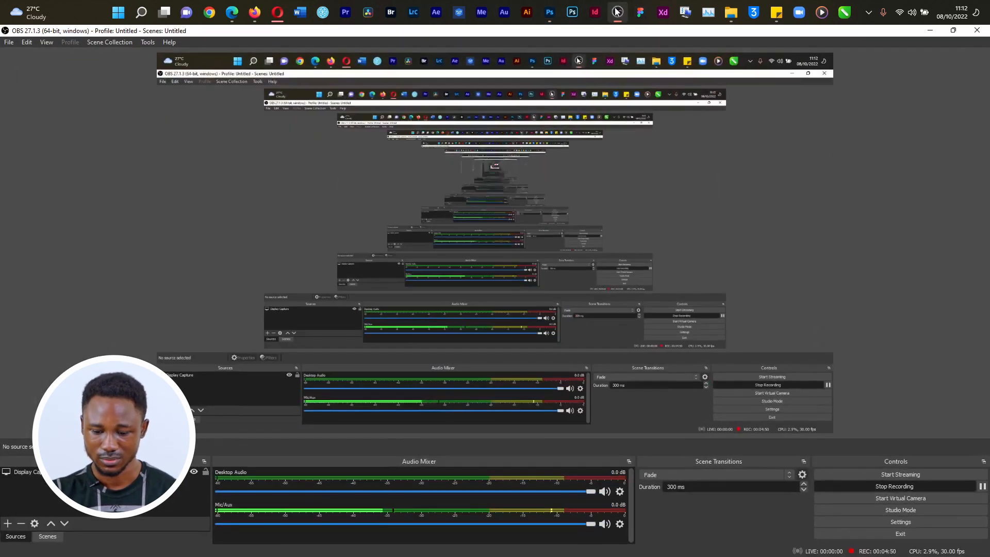
pyautogui.click(617, 11)
pyautogui.hotkey('alt', 'Tab')
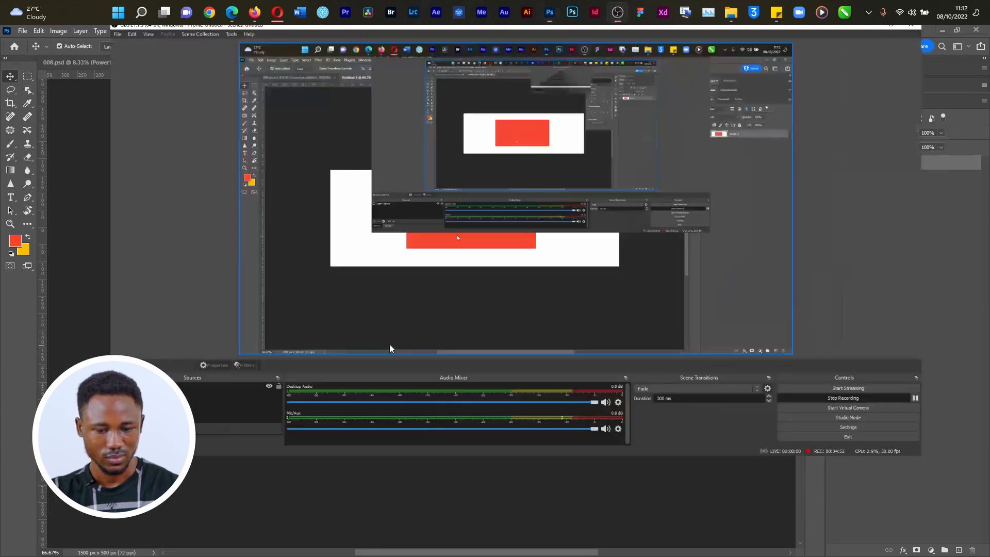
# Return to Adobe Color, apply the Shades rule and turn the theme to pink with swatch C at #F55DCC.
pyautogui.hotkey('alt', 'Tab')
pyautogui.hotkey('alt', 'Tab')
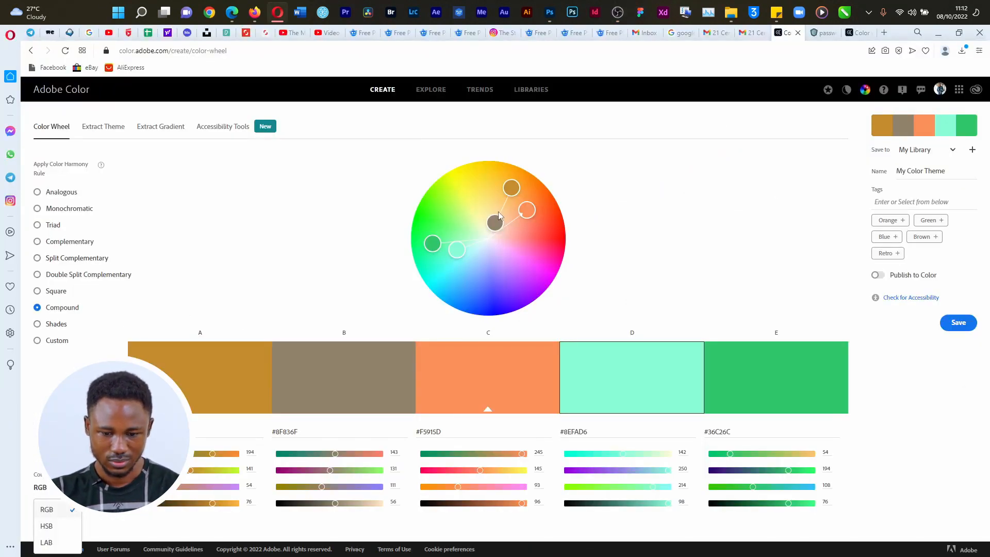
pyautogui.moveTo(494, 223); pyautogui.dragTo(486, 174)
pyautogui.click(56, 324)
pyautogui.moveTo(518, 228); pyautogui.dragTo(533, 257)
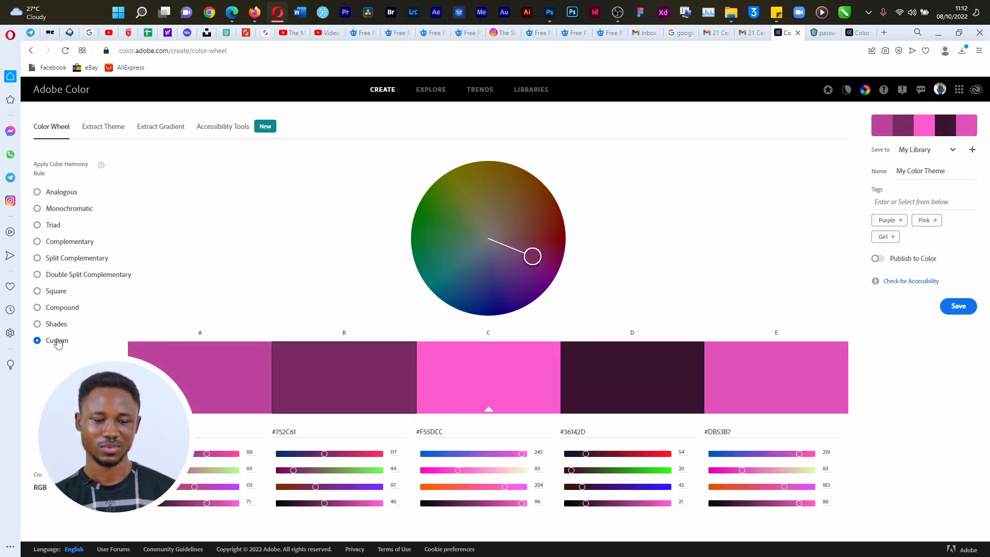
# Spread the custom theme's swatches individually to purple, #756B2B, #7CF59C, #0E1B38 and #DB7B42, and set the colour mode to HSB.
pyautogui.moveTo(530, 235); pyautogui.dragTo(478, 191)
pyautogui.moveTo(536, 256); pyautogui.dragTo(449, 260)
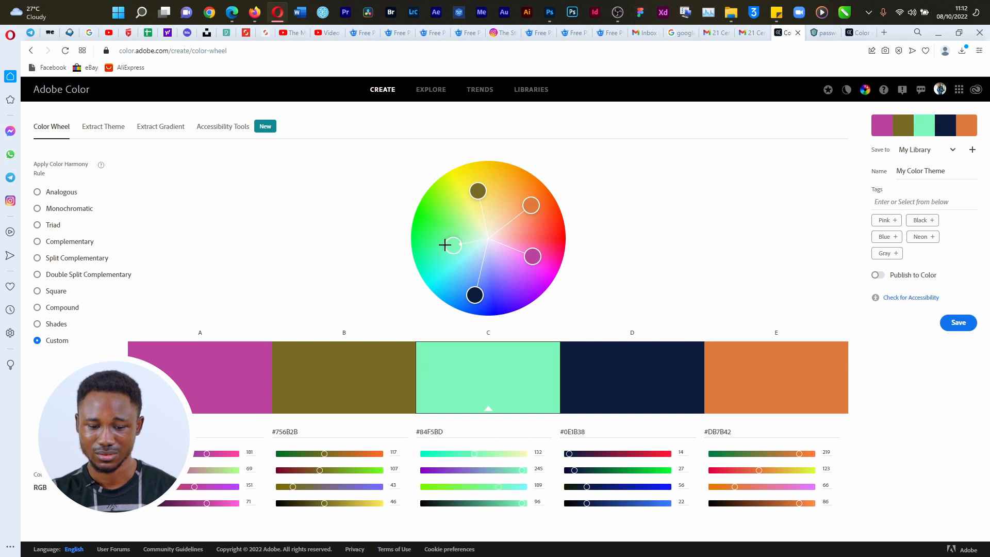
pyautogui.moveTo(531, 255)
pyautogui.mouseDown()
pyautogui.moveTo(522, 278)
pyautogui.moveTo(529, 262)
pyautogui.mouseUp()
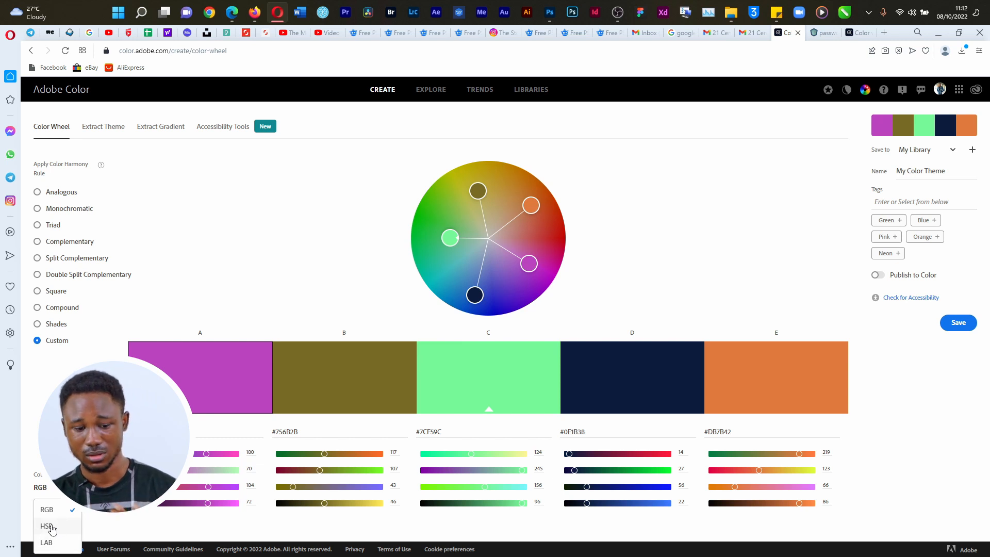
pyautogui.click(61, 524)
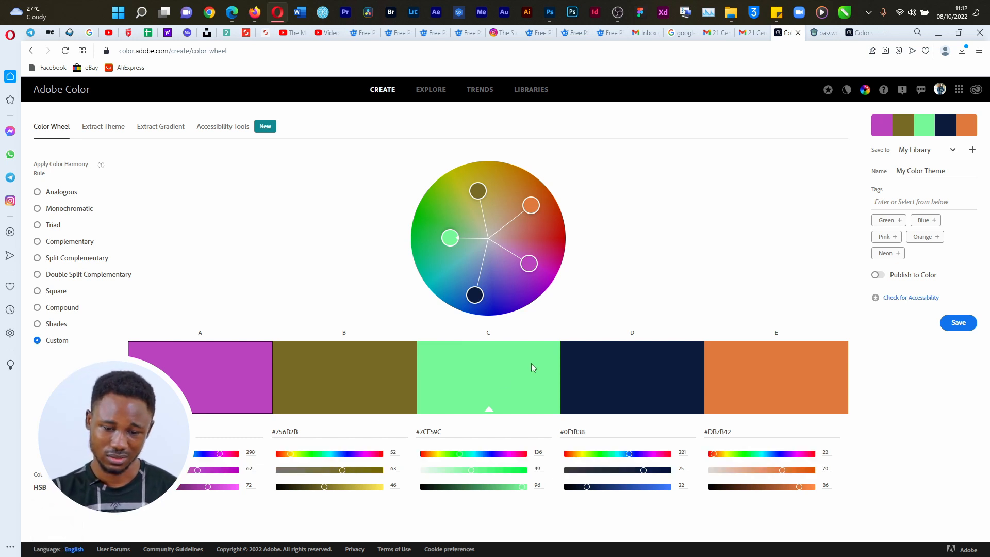